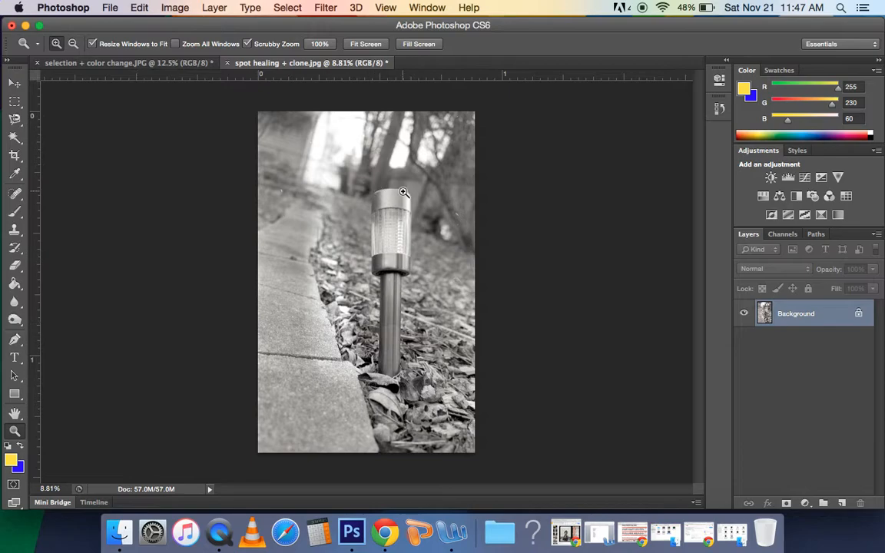
- Select the glass section of the garden lamp by tracing its outline with the Magnetic Lasso
{"action": "left_click_drag", "start_coordinate": [366, 225], "coordinate": [444, 231]}
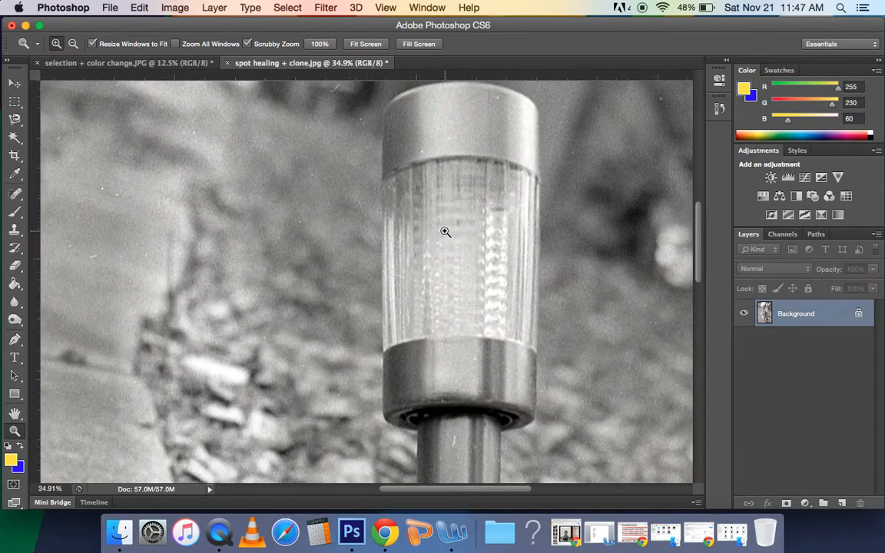
{"action": "left_click", "coordinate": [16, 121]}
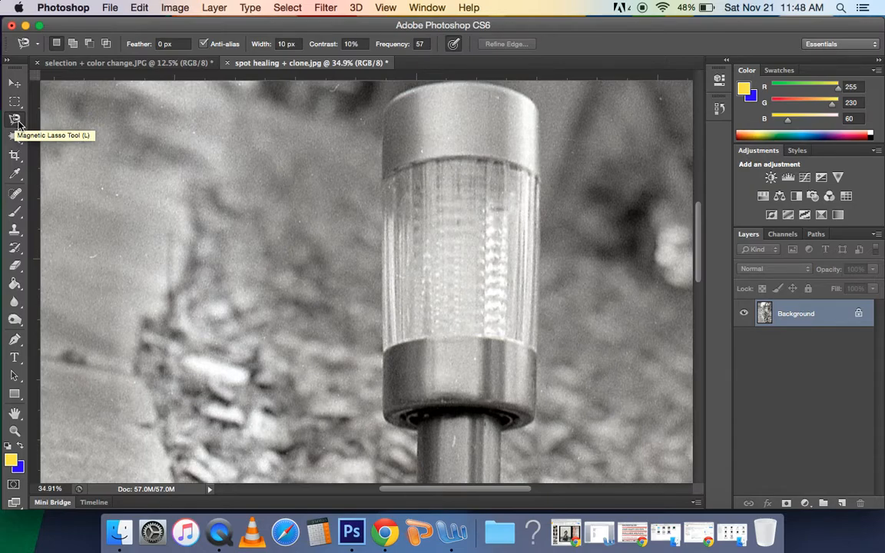
{"action": "left_click", "coordinate": [508, 165]}
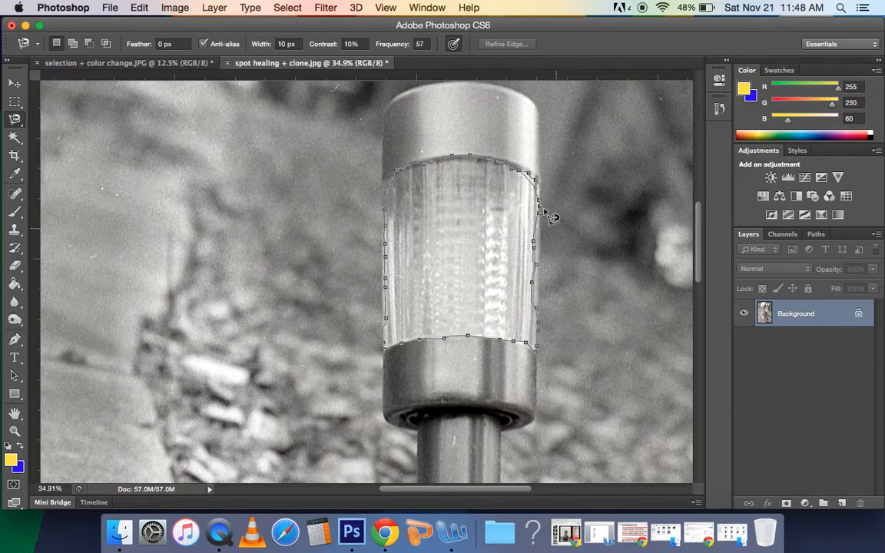
{"action": "left_click", "coordinate": [513, 169]}
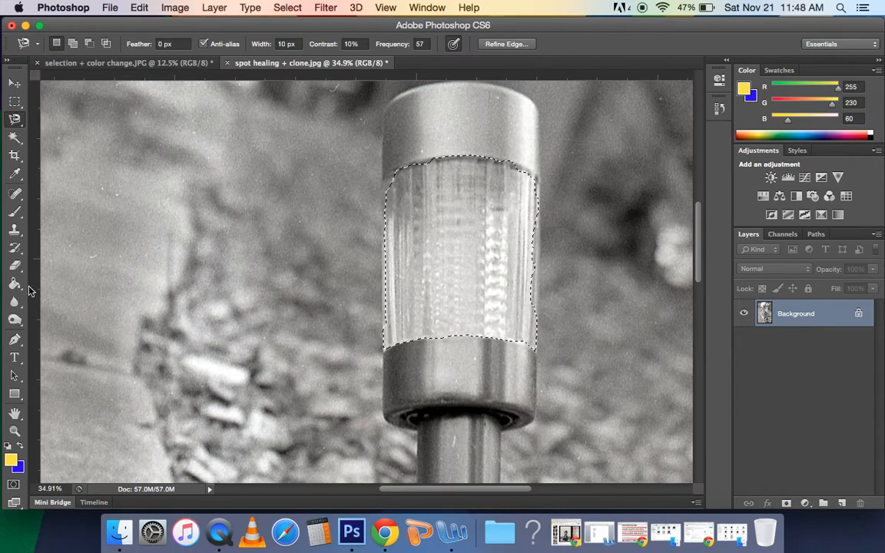
- Set the foreground color to orange, hex ffb11b
{"action": "left_click", "coordinate": [11, 459]}
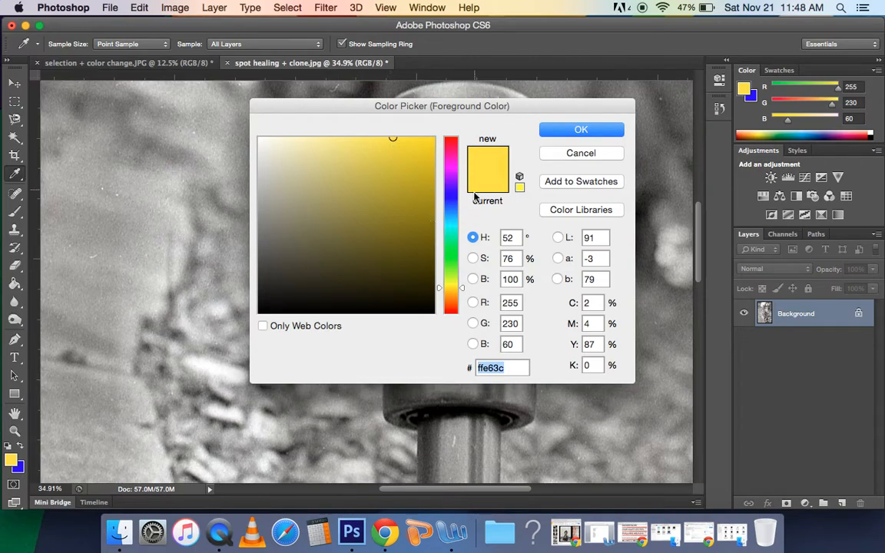
{"action": "left_click", "coordinate": [454, 293]}
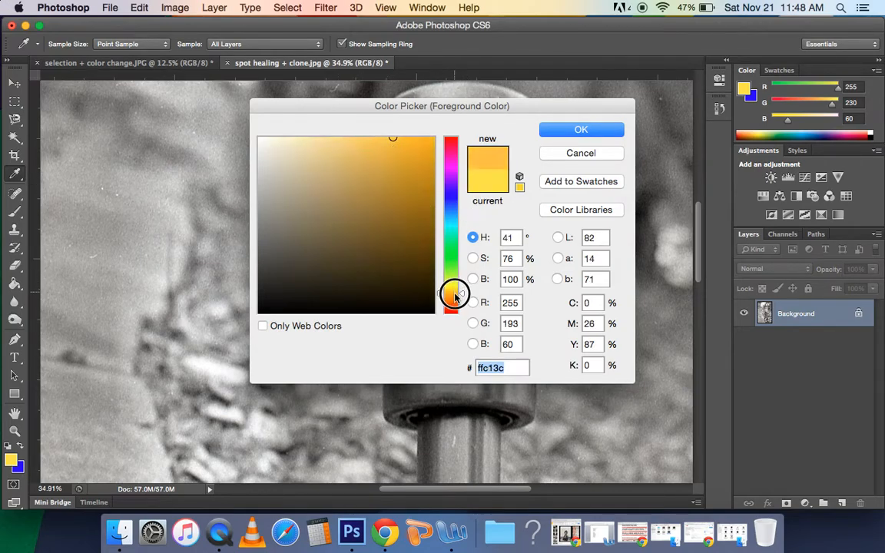
{"action": "mouse_move", "coordinate": [369, 152]}
{"action": "left_mouse_down"}
{"action": "mouse_move", "coordinate": [415, 159]}
{"action": "mouse_move", "coordinate": [416, 132]}
{"action": "left_mouse_up"}
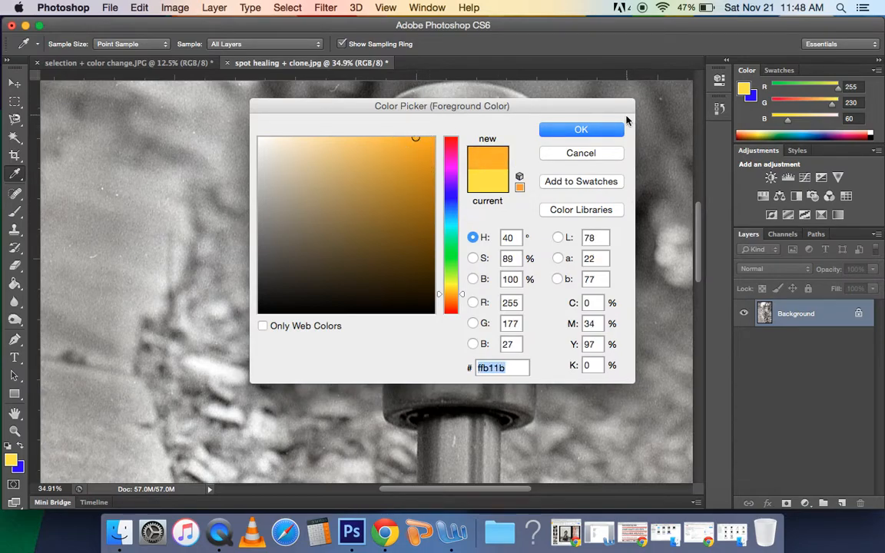
{"action": "left_click", "coordinate": [598, 133]}
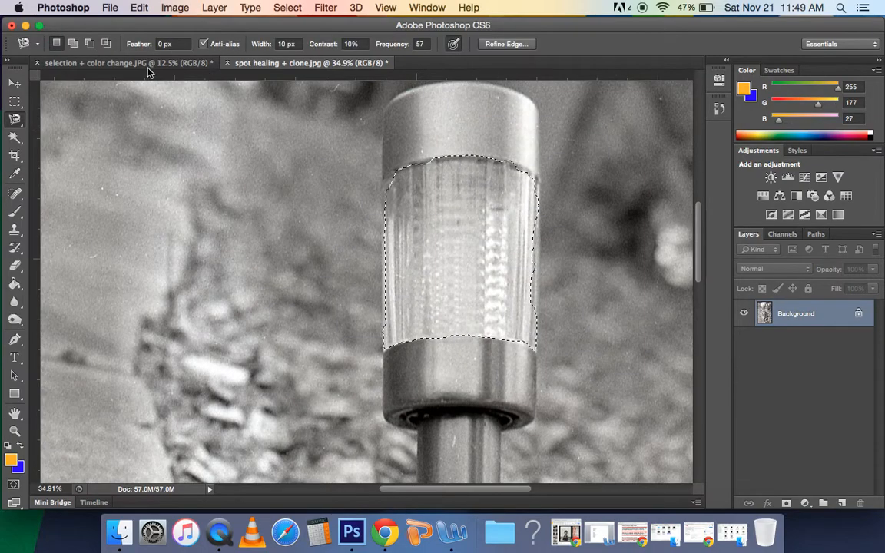
- Paint orange over the selected lamp glass with the Brush tool in Overlay mode
{"action": "left_click", "coordinate": [16, 213]}
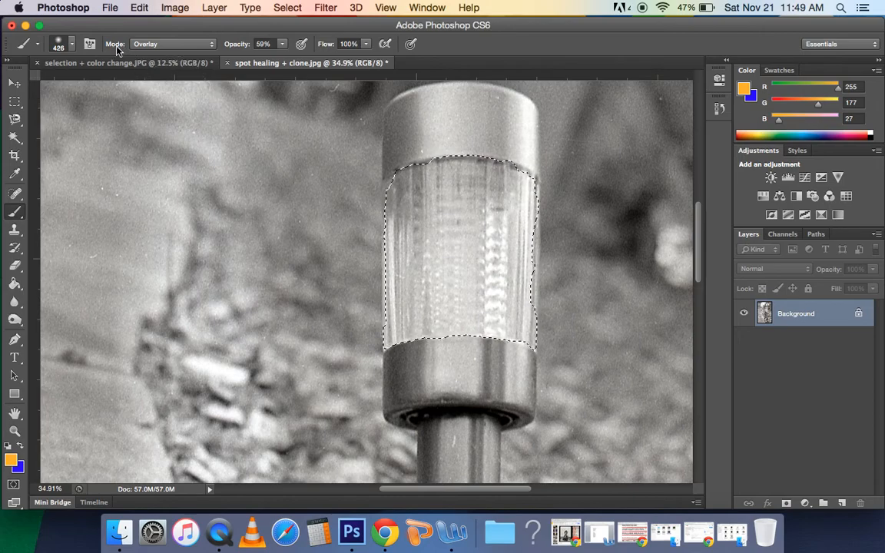
{"action": "left_click", "coordinate": [212, 46]}
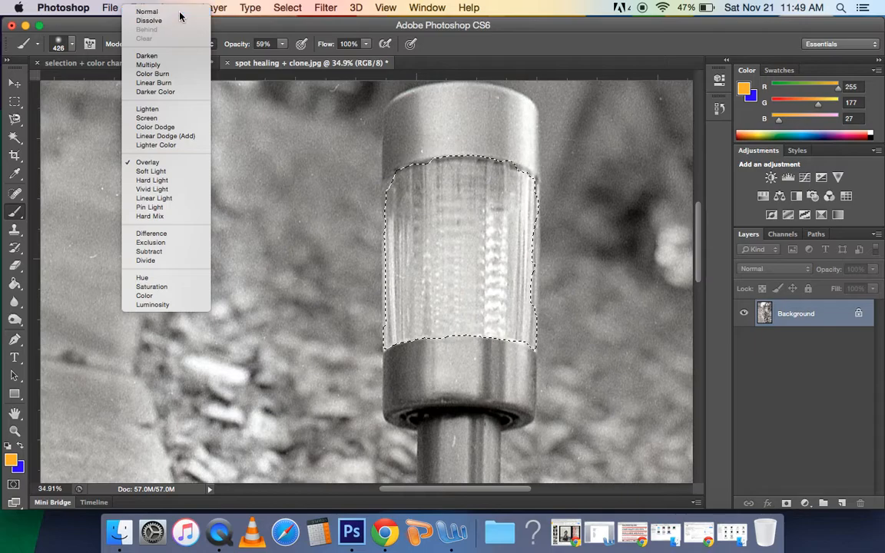
{"action": "left_click", "coordinate": [179, 16]}
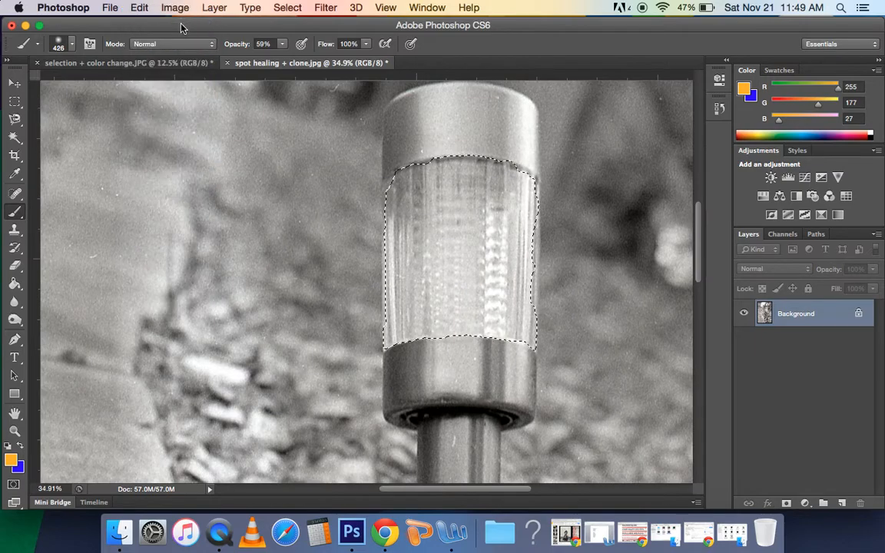
{"action": "left_click", "coordinate": [213, 49]}
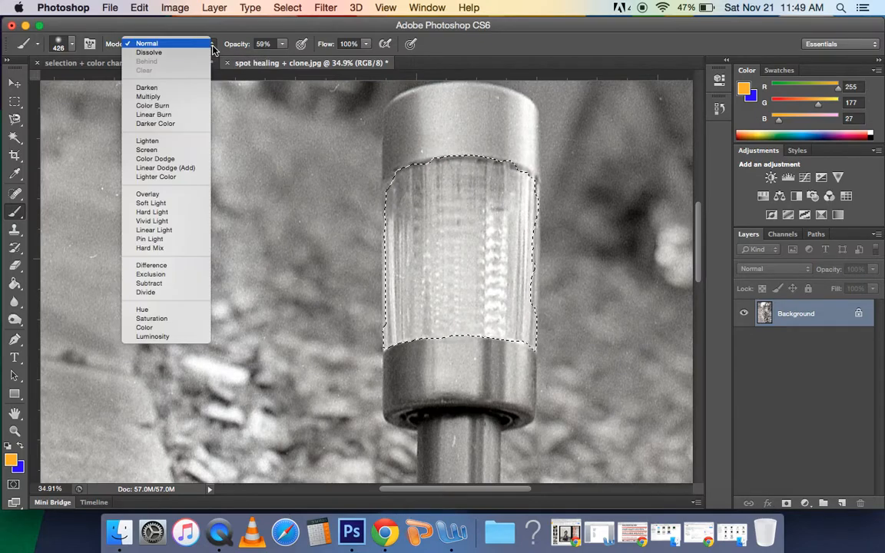
{"action": "left_click", "coordinate": [185, 199]}
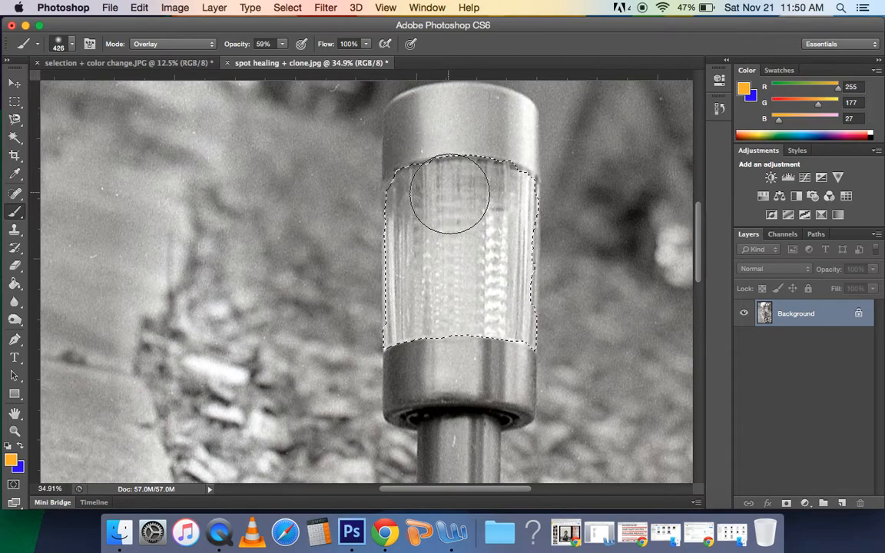
{"action": "mouse_move", "coordinate": [459, 189]}
{"action": "left_mouse_down"}
{"action": "mouse_move", "coordinate": [407, 204]}
{"action": "mouse_move", "coordinate": [412, 316]}
{"action": "mouse_move", "coordinate": [422, 306]}
{"action": "mouse_move", "coordinate": [513, 299]}
{"action": "mouse_move", "coordinate": [525, 325]}
{"action": "mouse_move", "coordinate": [500, 213]}
{"action": "mouse_move", "coordinate": [512, 177]}
{"action": "mouse_move", "coordinate": [389, 193]}
{"action": "mouse_move", "coordinate": [400, 265]}
{"action": "mouse_move", "coordinate": [569, 242]}
{"action": "left_mouse_up"}
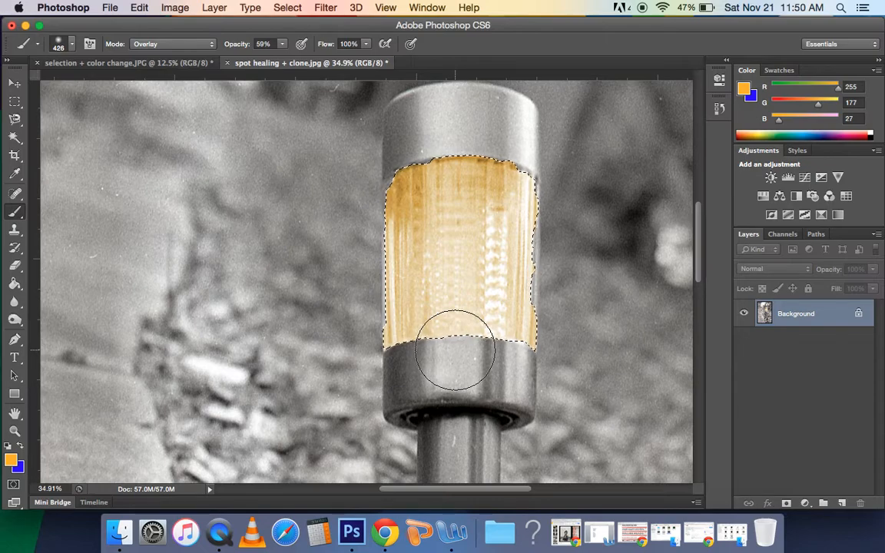
- Try painting extra Overlay strokes over the lamp glass, and revert the image history to the first brush stroke
{"action": "mouse_move", "coordinate": [529, 158]}
{"action": "left_mouse_down"}
{"action": "mouse_move", "coordinate": [503, 192]}
{"action": "mouse_move", "coordinate": [407, 186]}
{"action": "mouse_move", "coordinate": [397, 261]}
{"action": "mouse_move", "coordinate": [501, 198]}
{"action": "mouse_move", "coordinate": [516, 243]}
{"action": "mouse_move", "coordinate": [382, 317]}
{"action": "mouse_move", "coordinate": [457, 345]}
{"action": "mouse_move", "coordinate": [553, 327]}
{"action": "mouse_move", "coordinate": [507, 221]}
{"action": "mouse_move", "coordinate": [456, 156]}
{"action": "mouse_move", "coordinate": [386, 259]}
{"action": "mouse_move", "coordinate": [507, 313]}
{"action": "mouse_move", "coordinate": [515, 340]}
{"action": "left_mouse_up"}
{"action": "mouse_move", "coordinate": [508, 179]}
{"action": "left_mouse_down"}
{"action": "mouse_move", "coordinate": [417, 176]}
{"action": "mouse_move", "coordinate": [551, 209]}
{"action": "mouse_move", "coordinate": [518, 325]}
{"action": "mouse_move", "coordinate": [507, 231]}
{"action": "mouse_move", "coordinate": [405, 177]}
{"action": "mouse_move", "coordinate": [592, 276]}
{"action": "mouse_move", "coordinate": [567, 310]}
{"action": "mouse_move", "coordinate": [506, 187]}
{"action": "mouse_move", "coordinate": [484, 163]}
{"action": "mouse_move", "coordinate": [483, 227]}
{"action": "mouse_move", "coordinate": [563, 276]}
{"action": "mouse_move", "coordinate": [390, 227]}
{"action": "mouse_move", "coordinate": [492, 200]}
{"action": "mouse_move", "coordinate": [504, 321]}
{"action": "mouse_move", "coordinate": [448, 308]}
{"action": "mouse_move", "coordinate": [688, 219]}
{"action": "left_mouse_up"}
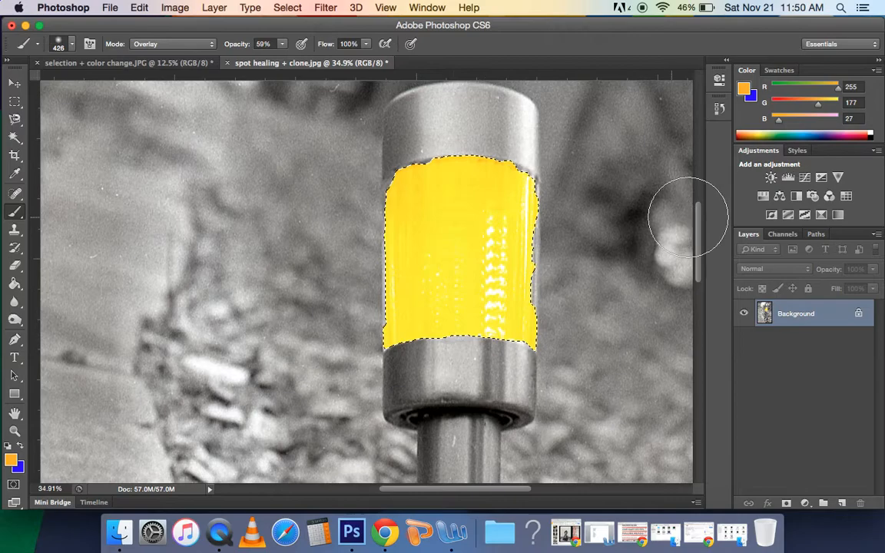
{"action": "left_click", "coordinate": [719, 107]}
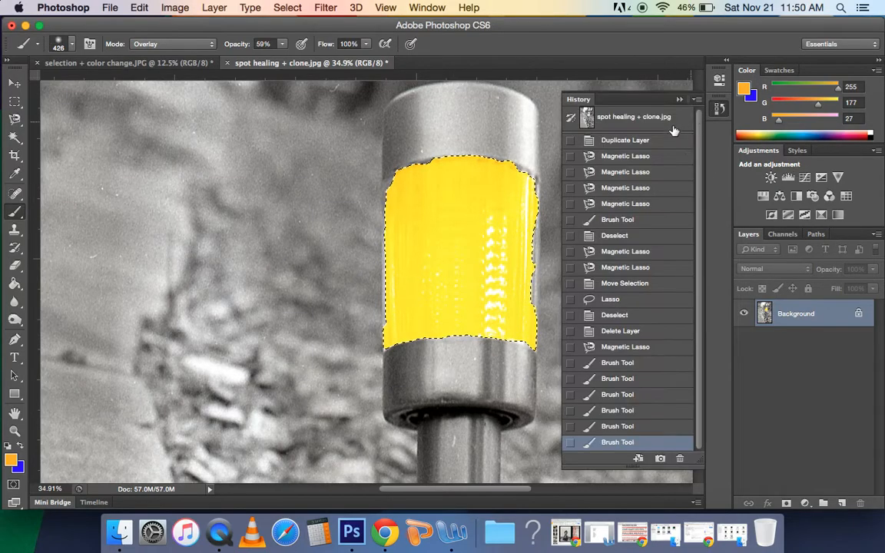
{"action": "left_click", "coordinate": [619, 364]}
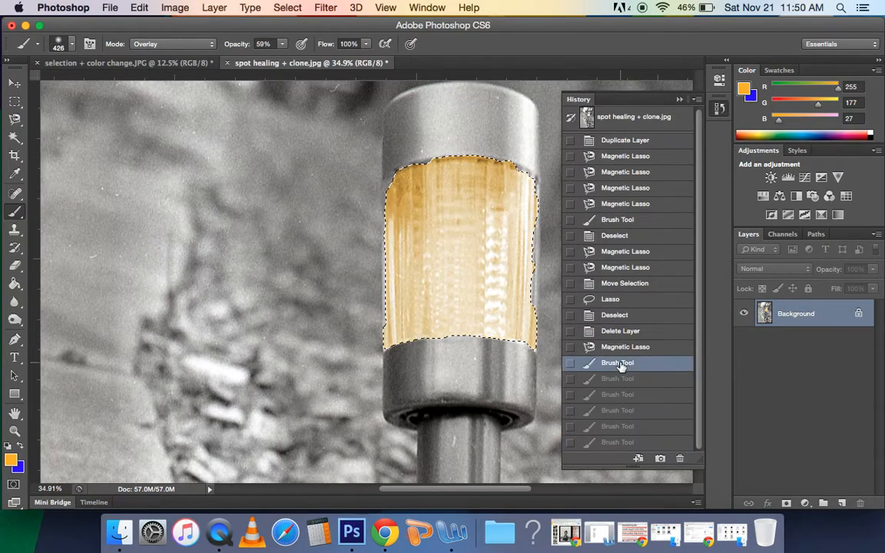
{"action": "left_click", "coordinate": [618, 443]}
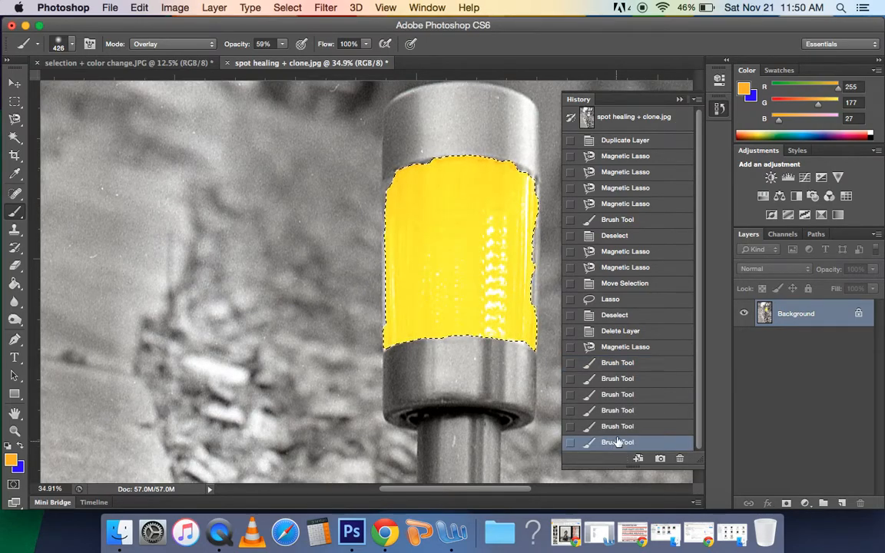
{"action": "left_click", "coordinate": [619, 363]}
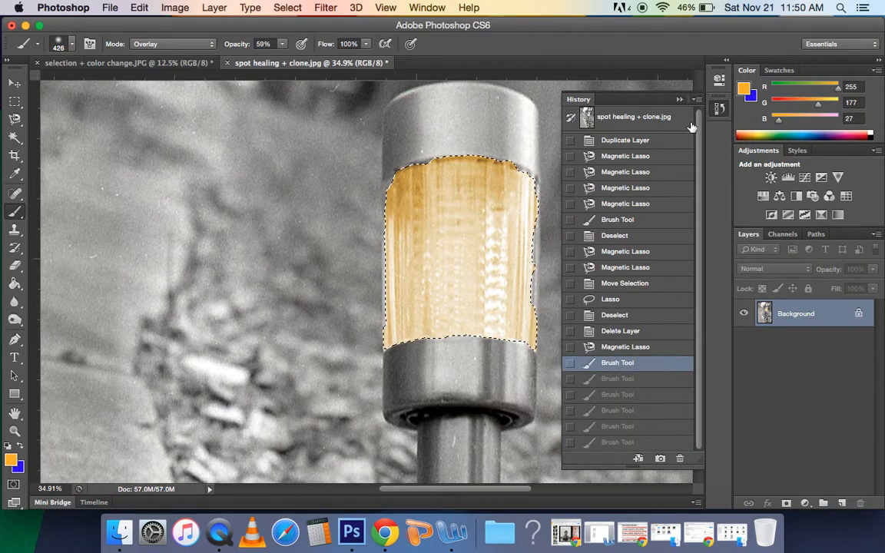
{"action": "left_click", "coordinate": [678, 100]}
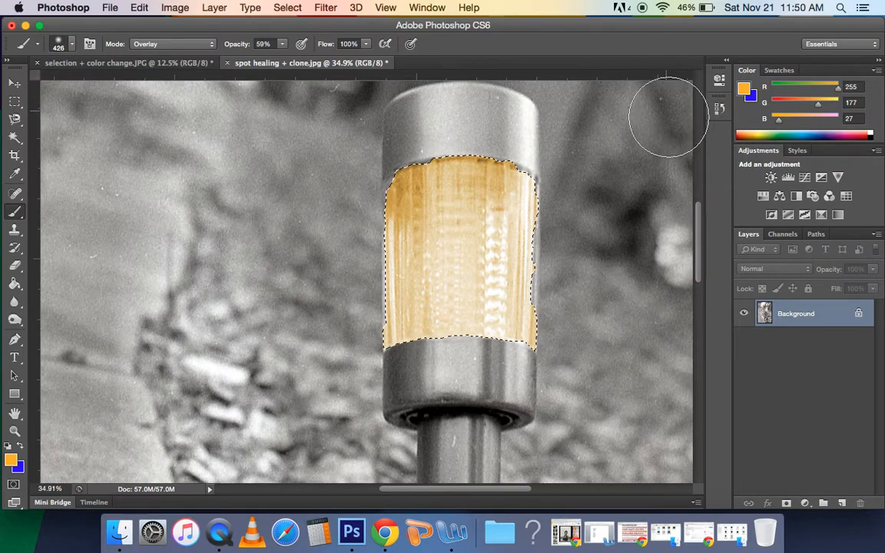
- Deselect the lamp glass and show the whole image
{"action": "left_click", "coordinate": [14, 430]}
{"action": "left_click_drag", "start_coordinate": [279, 332], "coordinate": [206, 338]}
{"action": "left_click_drag", "start_coordinate": [297, 321], "coordinate": [317, 324]}
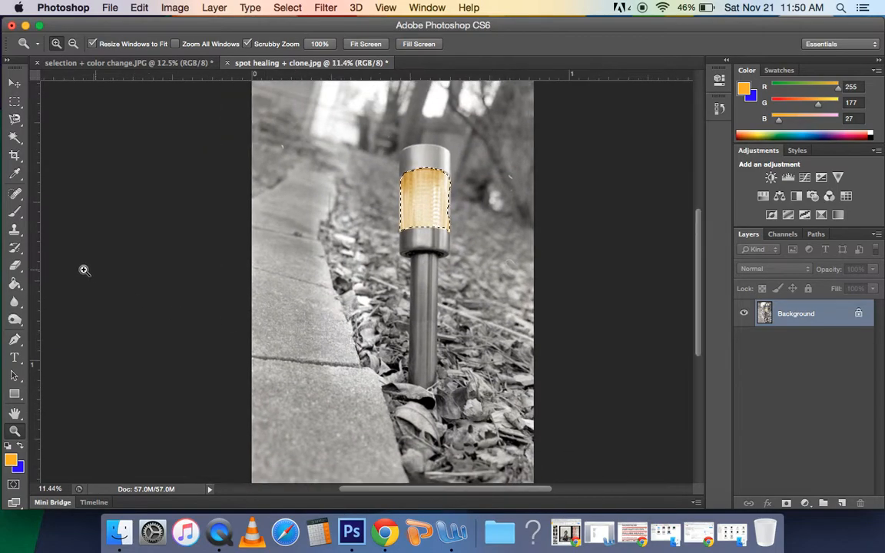
{"action": "key", "text": "super+d"}
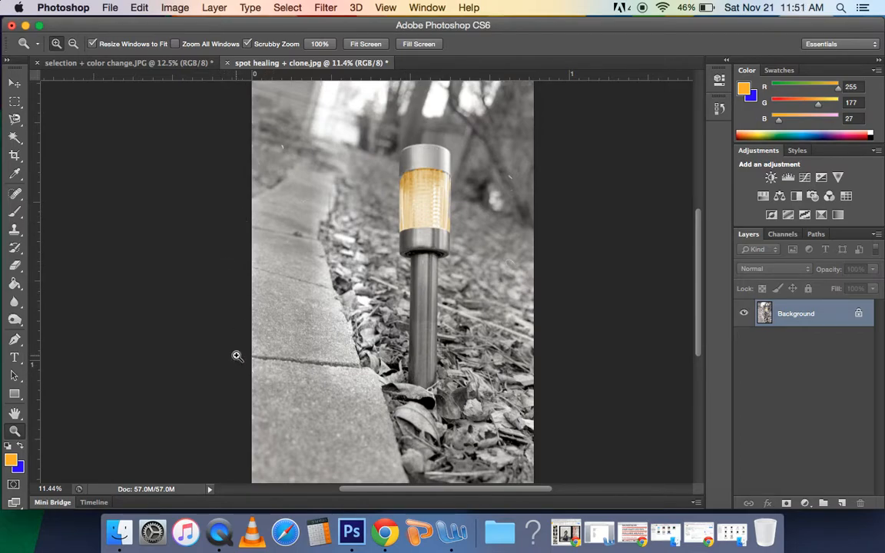
{"action": "left_click_drag", "start_coordinate": [219, 328], "coordinate": [199, 329]}
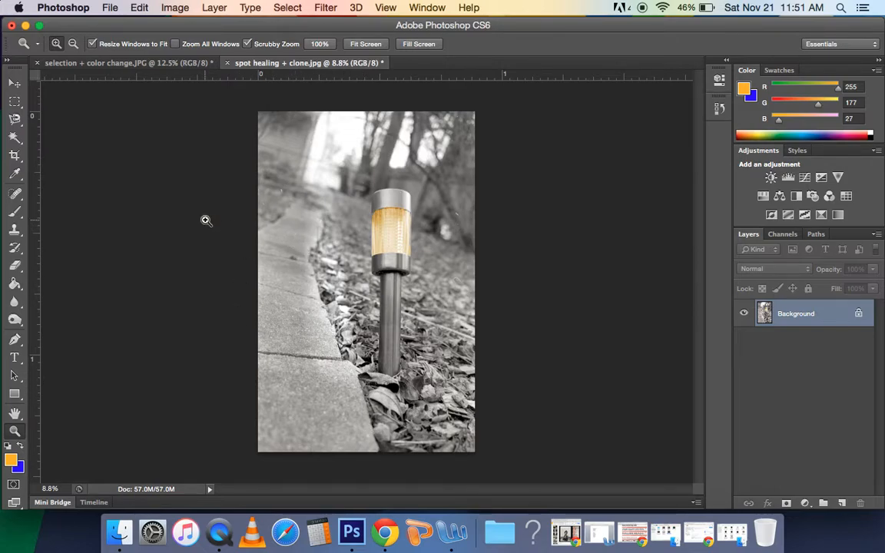
- Select the concrete sidewalk beside the lamp by outlining it with the standard Lasso tool
{"action": "left_click", "coordinate": [13, 119]}
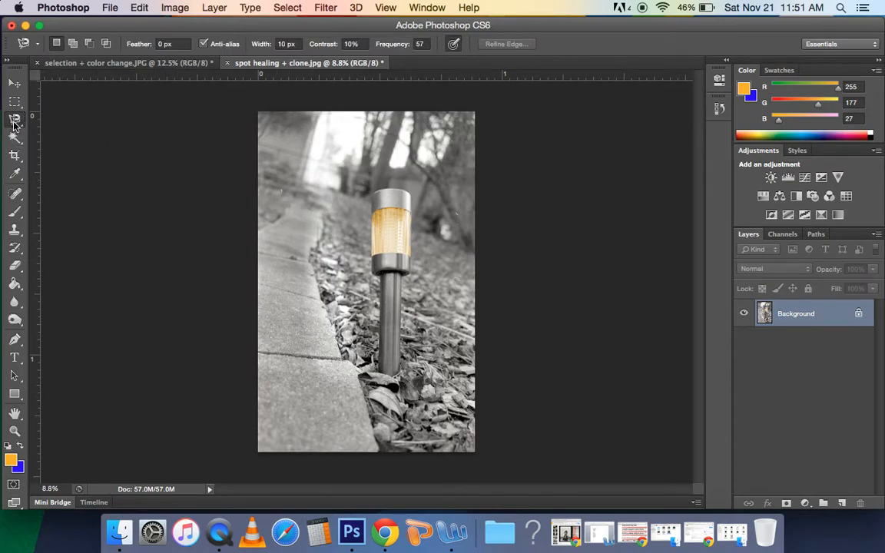
{"action": "left_click_drag", "start_coordinate": [14, 121], "coordinate": [61, 121]}
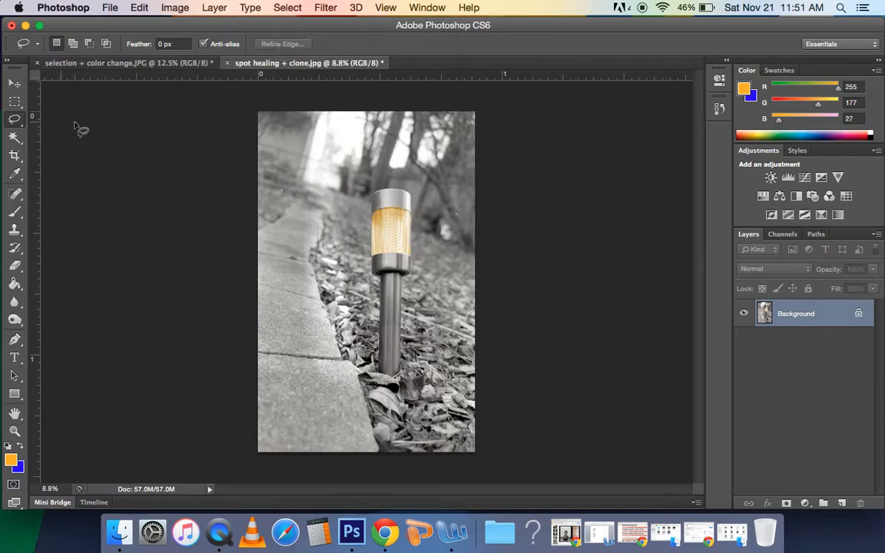
{"action": "mouse_move", "coordinate": [297, 202]}
{"action": "left_mouse_down"}
{"action": "mouse_move", "coordinate": [255, 240]}
{"action": "mouse_move", "coordinate": [240, 269]}
{"action": "mouse_move", "coordinate": [249, 464]}
{"action": "mouse_move", "coordinate": [370, 464]}
{"action": "mouse_move", "coordinate": [381, 460]}
{"action": "mouse_move", "coordinate": [380, 432]}
{"action": "mouse_move", "coordinate": [328, 324]}
{"action": "mouse_move", "coordinate": [310, 253]}
{"action": "mouse_move", "coordinate": [327, 208]}
{"action": "mouse_move", "coordinate": [297, 205]}
{"action": "left_mouse_up"}
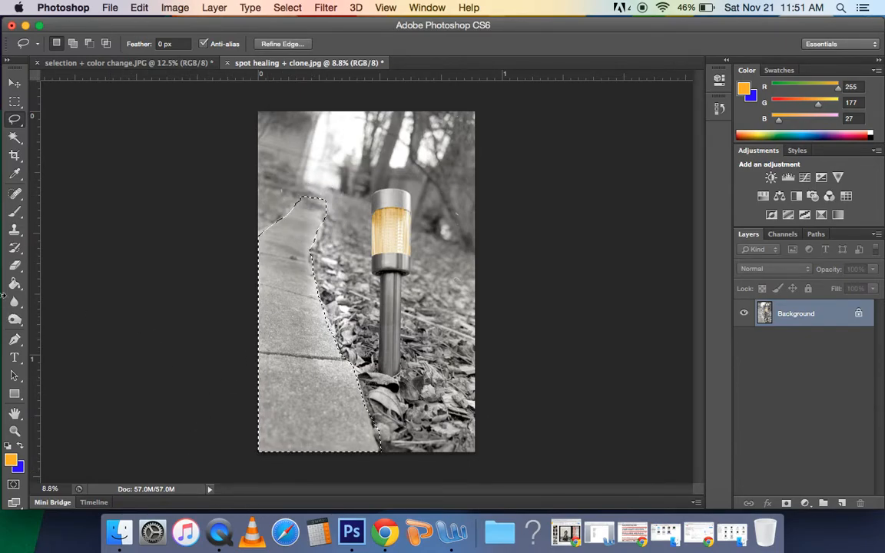
- Set the foreground color to dark green, hex 236818
{"action": "left_click", "coordinate": [10, 460]}
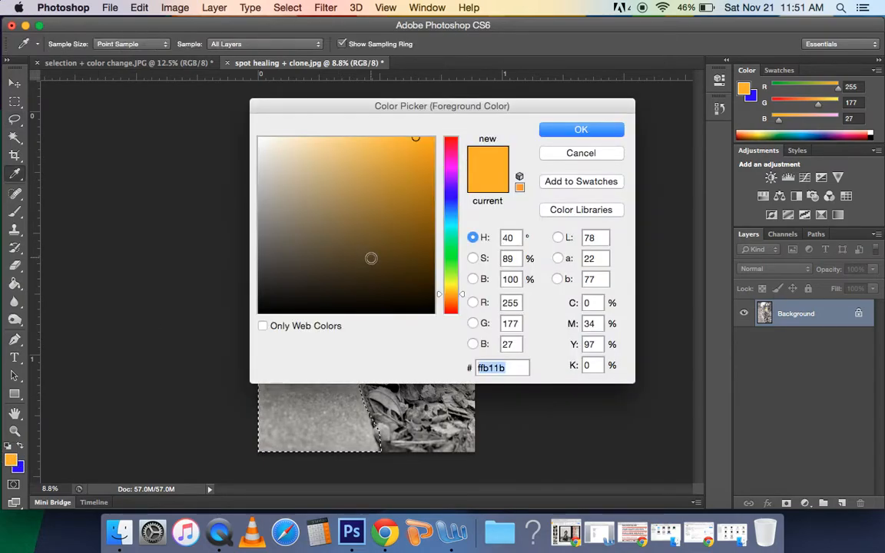
{"action": "left_click", "coordinate": [370, 257]}
{"action": "left_click_drag", "start_coordinate": [452, 265], "coordinate": [452, 258]}
{"action": "mouse_move", "coordinate": [371, 257]}
{"action": "left_mouse_down"}
{"action": "mouse_move", "coordinate": [352, 251]}
{"action": "mouse_move", "coordinate": [394, 234]}
{"action": "mouse_move", "coordinate": [393, 241]}
{"action": "left_mouse_up"}
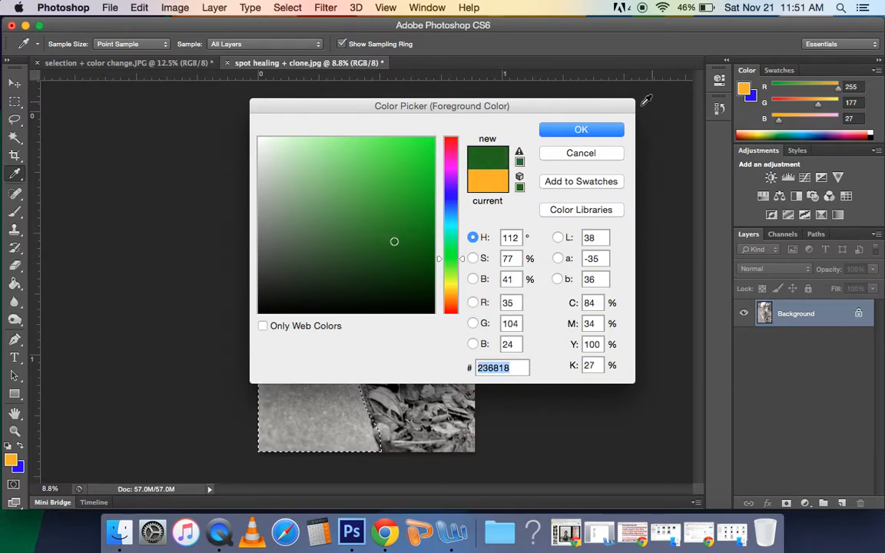
{"action": "left_click", "coordinate": [591, 130]}
{"action": "key", "text": "l"}
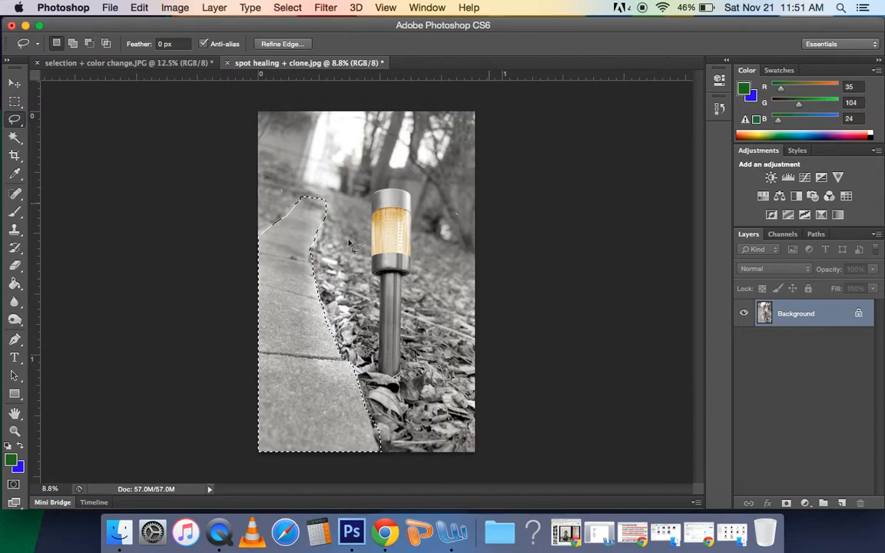
- Paint the selected sidewalk green with the Brush in Overlay mode, and remove the selection
{"action": "left_click", "coordinate": [15, 212]}
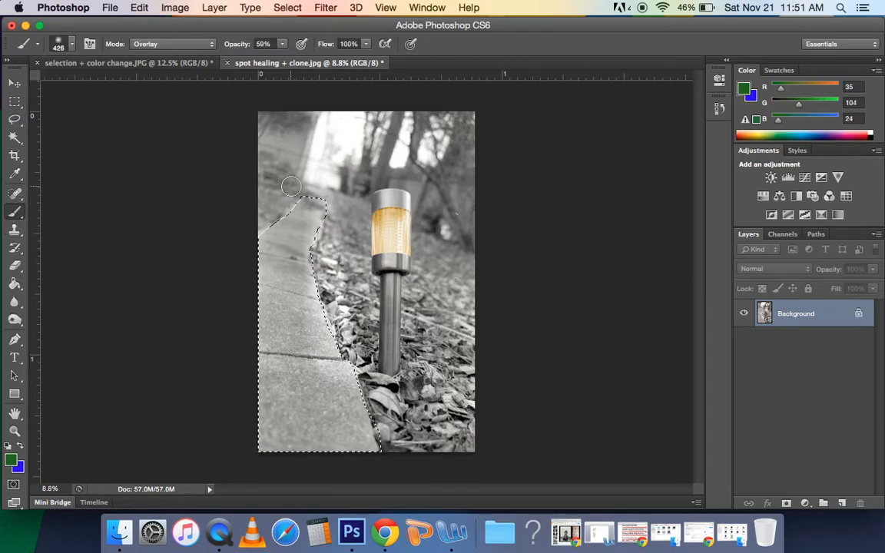
{"action": "mouse_move", "coordinate": [296, 200]}
{"action": "left_mouse_down"}
{"action": "mouse_move", "coordinate": [337, 212]}
{"action": "mouse_move", "coordinate": [265, 233]}
{"action": "mouse_move", "coordinate": [309, 222]}
{"action": "mouse_move", "coordinate": [294, 213]}
{"action": "mouse_move", "coordinate": [241, 267]}
{"action": "mouse_move", "coordinate": [335, 219]}
{"action": "mouse_move", "coordinate": [228, 287]}
{"action": "mouse_move", "coordinate": [334, 225]}
{"action": "mouse_move", "coordinate": [252, 310]}
{"action": "mouse_move", "coordinate": [303, 266]}
{"action": "mouse_move", "coordinate": [249, 262]}
{"action": "mouse_move", "coordinate": [274, 422]}
{"action": "mouse_move", "coordinate": [287, 254]}
{"action": "mouse_move", "coordinate": [314, 330]}
{"action": "mouse_move", "coordinate": [345, 377]}
{"action": "mouse_move", "coordinate": [306, 276]}
{"action": "mouse_move", "coordinate": [377, 413]}
{"action": "mouse_move", "coordinate": [332, 343]}
{"action": "mouse_move", "coordinate": [343, 441]}
{"action": "mouse_move", "coordinate": [389, 451]}
{"action": "mouse_move", "coordinate": [334, 371]}
{"action": "mouse_move", "coordinate": [372, 454]}
{"action": "mouse_move", "coordinate": [287, 454]}
{"action": "mouse_move", "coordinate": [358, 467]}
{"action": "mouse_move", "coordinate": [325, 463]}
{"action": "mouse_move", "coordinate": [375, 456]}
{"action": "mouse_move", "coordinate": [316, 429]}
{"action": "mouse_move", "coordinate": [243, 419]}
{"action": "mouse_move", "coordinate": [316, 393]}
{"action": "mouse_move", "coordinate": [274, 433]}
{"action": "mouse_move", "coordinate": [327, 395]}
{"action": "mouse_move", "coordinate": [273, 348]}
{"action": "mouse_move", "coordinate": [322, 366]}
{"action": "mouse_move", "coordinate": [325, 297]}
{"action": "mouse_move", "coordinate": [286, 295]}
{"action": "mouse_move", "coordinate": [357, 396]}
{"action": "mouse_move", "coordinate": [302, 242]}
{"action": "mouse_move", "coordinate": [317, 275]}
{"action": "mouse_move", "coordinate": [299, 185]}
{"action": "mouse_move", "coordinate": [319, 256]}
{"action": "mouse_move", "coordinate": [276, 243]}
{"action": "mouse_move", "coordinate": [256, 319]}
{"action": "mouse_move", "coordinate": [263, 341]}
{"action": "mouse_move", "coordinate": [355, 353]}
{"action": "mouse_move", "coordinate": [327, 341]}
{"action": "mouse_move", "coordinate": [381, 419]}
{"action": "mouse_move", "coordinate": [313, 449]}
{"action": "mouse_move", "coordinate": [274, 439]}
{"action": "left_mouse_up"}
{"action": "key", "text": "super+d"}
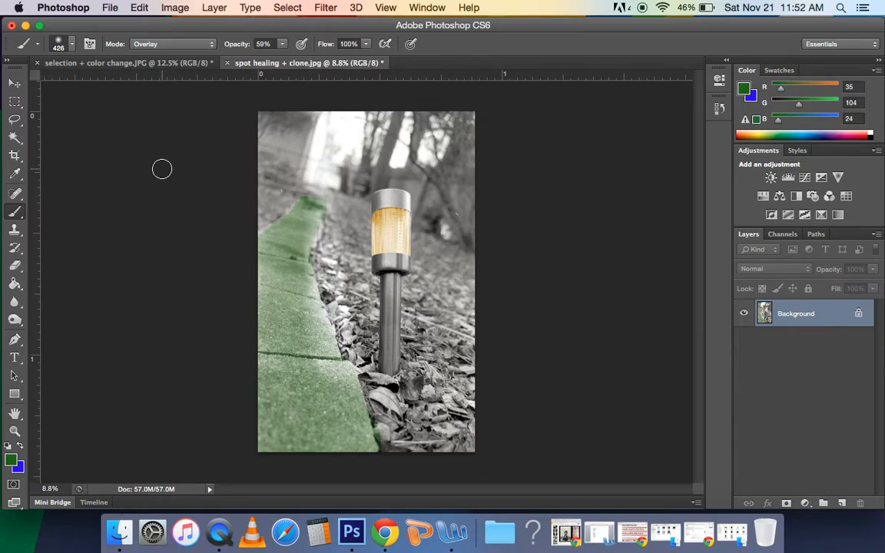
- In selection + color change.JPG, outline the burlap pumpkin with the Lasso and add a Hue/Saturation adjustment layer for it
{"action": "left_click", "coordinate": [100, 65]}
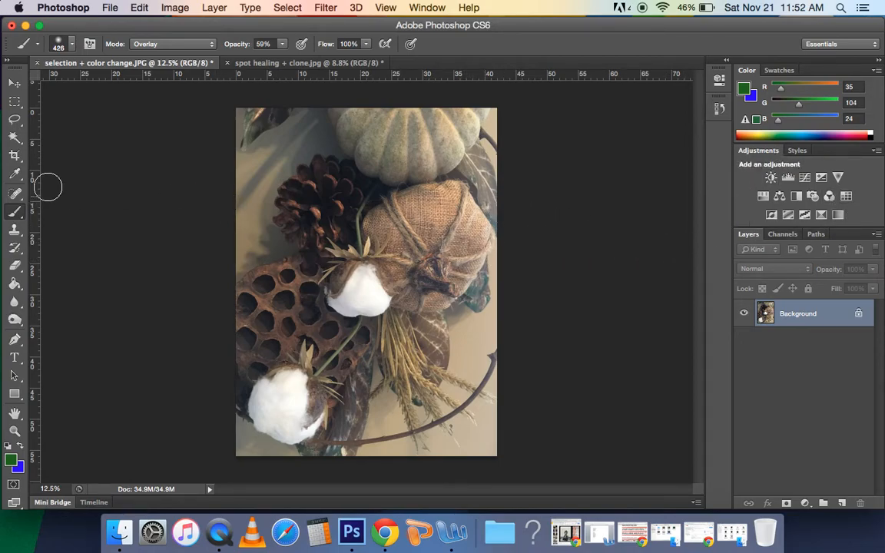
{"action": "left_click", "coordinate": [14, 119]}
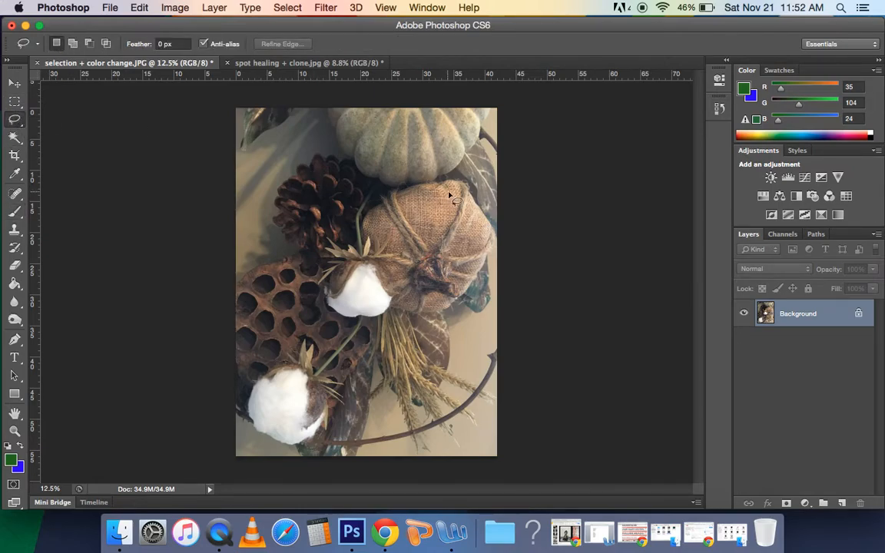
{"action": "mouse_move", "coordinate": [453, 184]}
{"action": "left_mouse_down"}
{"action": "mouse_move", "coordinate": [409, 186]}
{"action": "mouse_move", "coordinate": [362, 220]}
{"action": "mouse_move", "coordinate": [398, 305]}
{"action": "mouse_move", "coordinate": [445, 308]}
{"action": "mouse_move", "coordinate": [472, 286]}
{"action": "mouse_move", "coordinate": [492, 224]}
{"action": "mouse_move", "coordinate": [459, 183]}
{"action": "mouse_move", "coordinate": [374, 202]}
{"action": "left_mouse_up"}
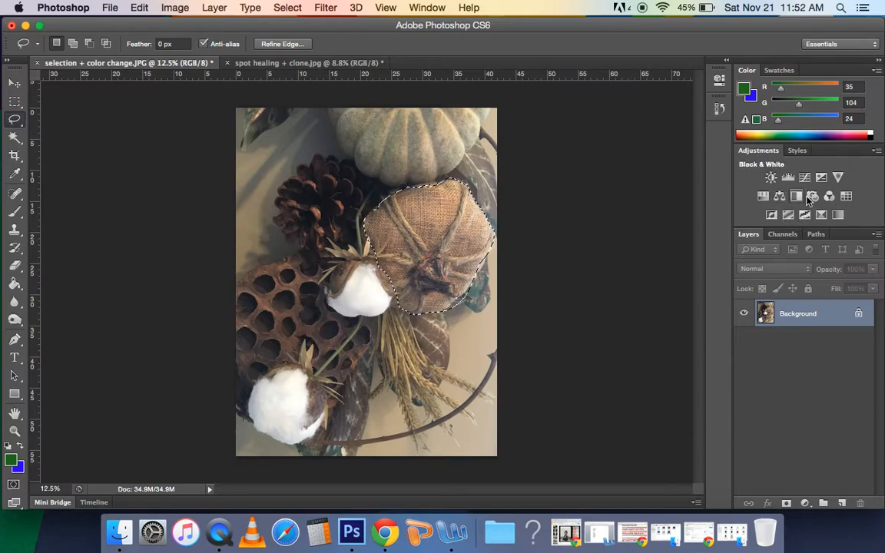
{"action": "left_click", "coordinate": [763, 197]}
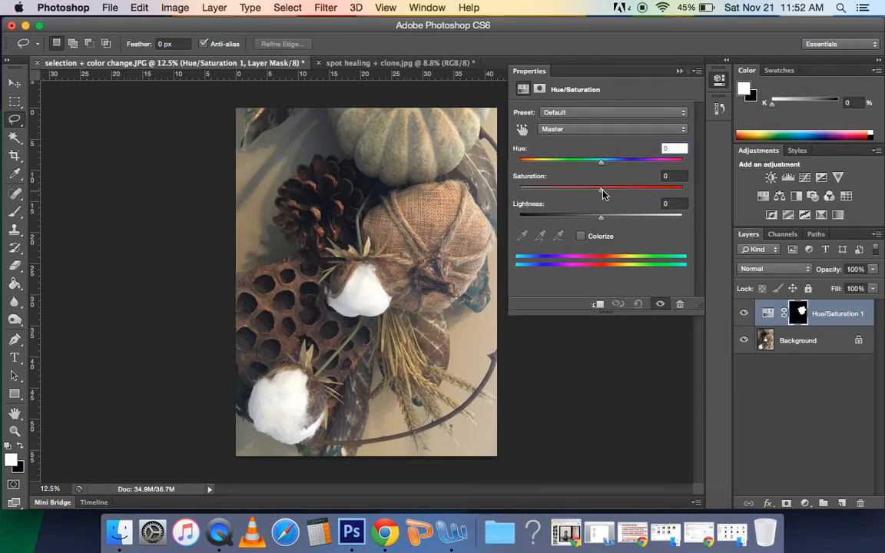
- Recolor the burlap pumpkin green by setting its Hue/Saturation adjustment to hue +24 and saturation 0
{"action": "left_click_drag", "start_coordinate": [602, 191], "coordinate": [543, 194]}
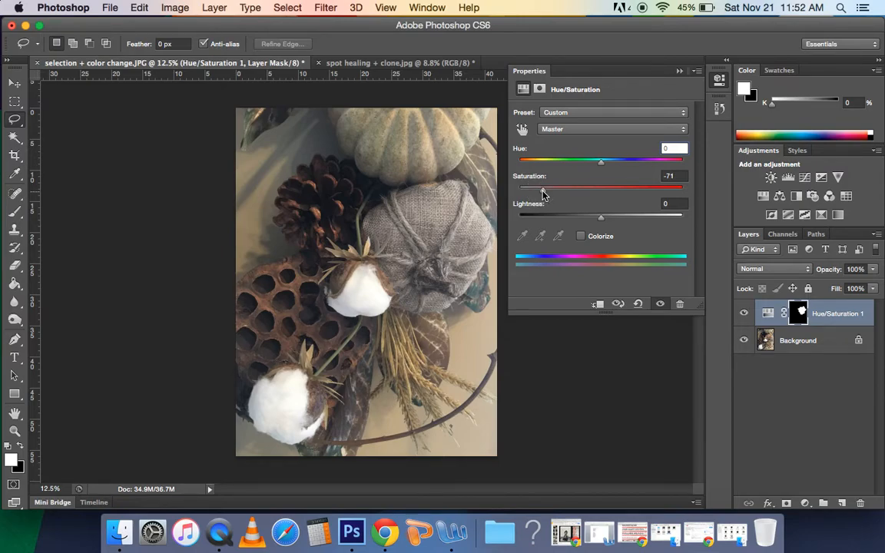
{"action": "left_click_drag", "start_coordinate": [541, 194], "coordinate": [601, 195]}
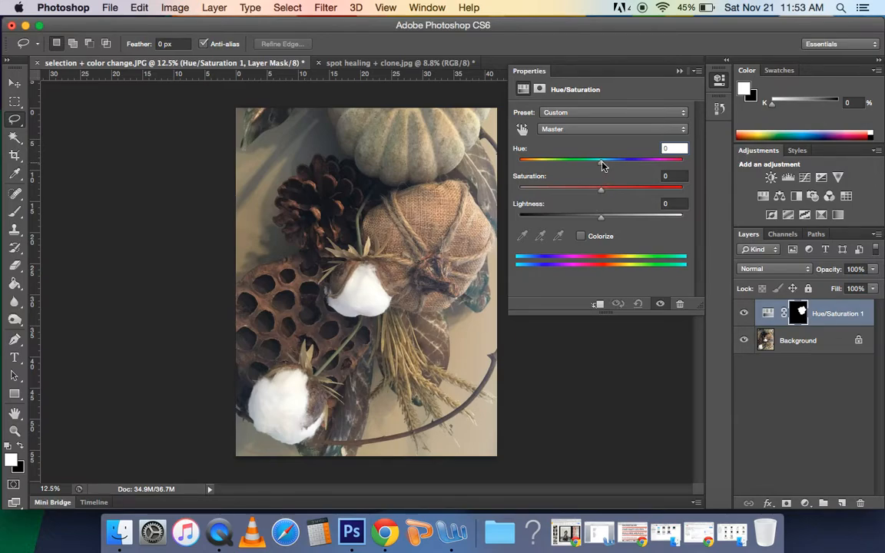
{"action": "left_click_drag", "start_coordinate": [604, 166], "coordinate": [621, 189]}
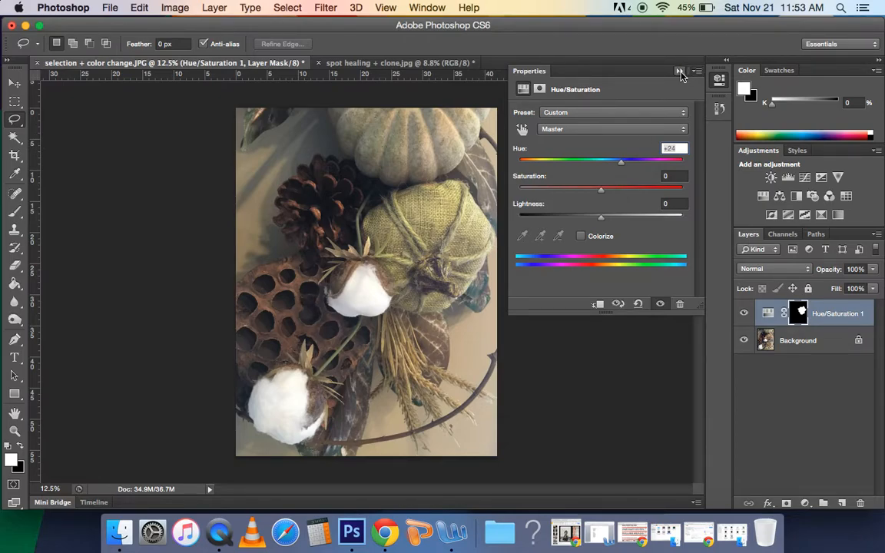
{"action": "left_click", "coordinate": [680, 71]}
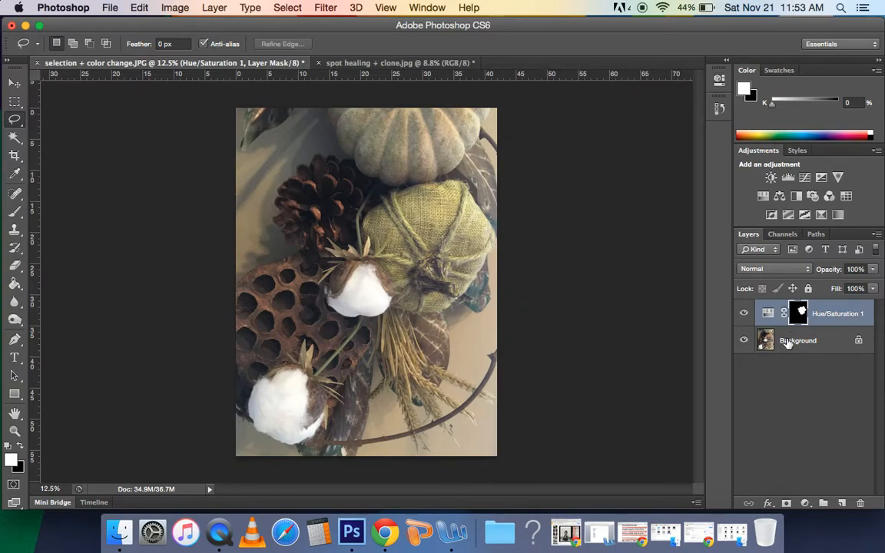
- On the Background layer, outline the upper part of the brown seed pod with the Lasso
{"action": "left_click", "coordinate": [813, 340]}
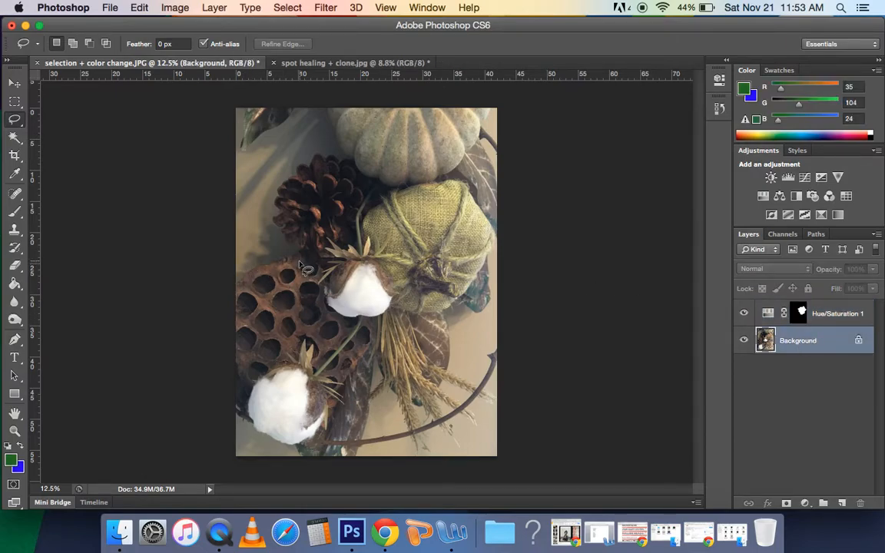
{"action": "mouse_move", "coordinate": [301, 256]}
{"action": "left_mouse_down"}
{"action": "mouse_move", "coordinate": [238, 281]}
{"action": "mouse_move", "coordinate": [235, 309]}
{"action": "mouse_move", "coordinate": [252, 347]}
{"action": "mouse_move", "coordinate": [283, 347]}
{"action": "mouse_move", "coordinate": [318, 321]}
{"action": "mouse_move", "coordinate": [320, 284]}
{"action": "left_mouse_up"}
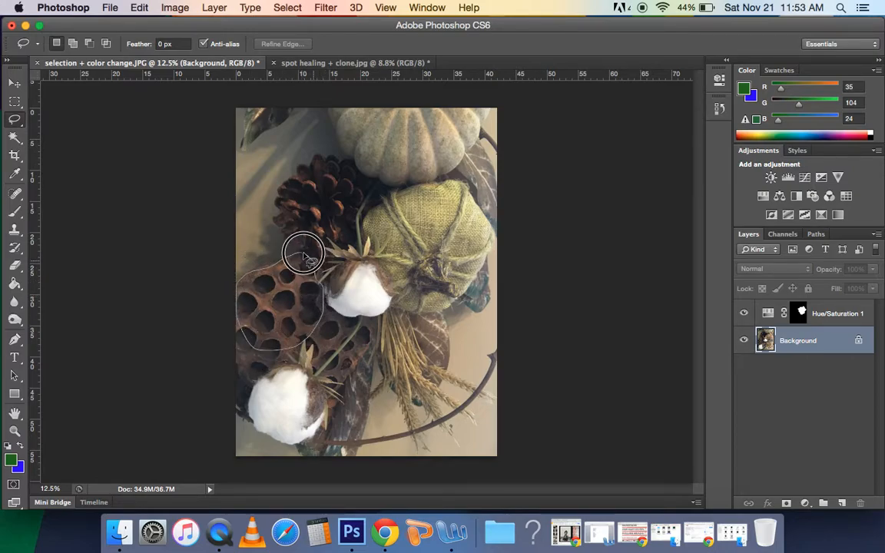
- Paint the selected pod area dark green with the Overlay Brush at 59% opacity, and paint the rest of the pod without a selection
{"action": "left_click", "coordinate": [14, 211]}
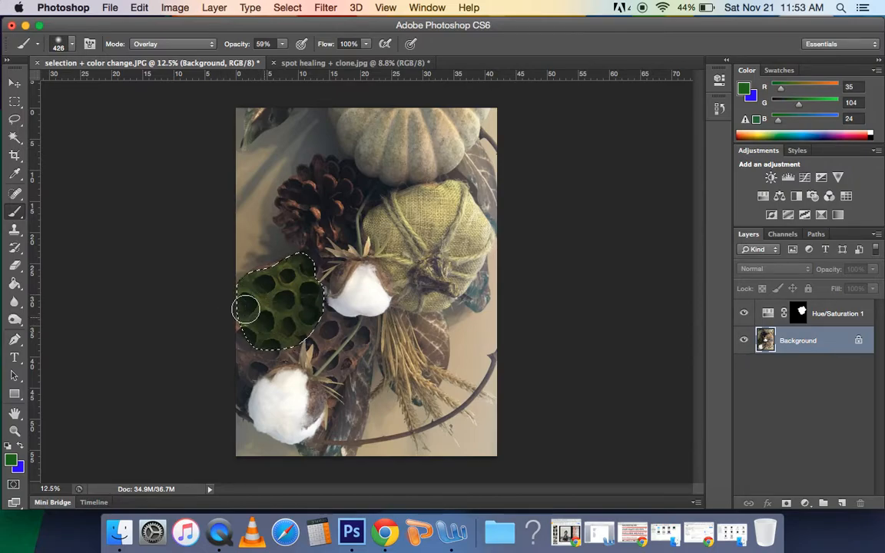
{"action": "key", "text": "super+d"}
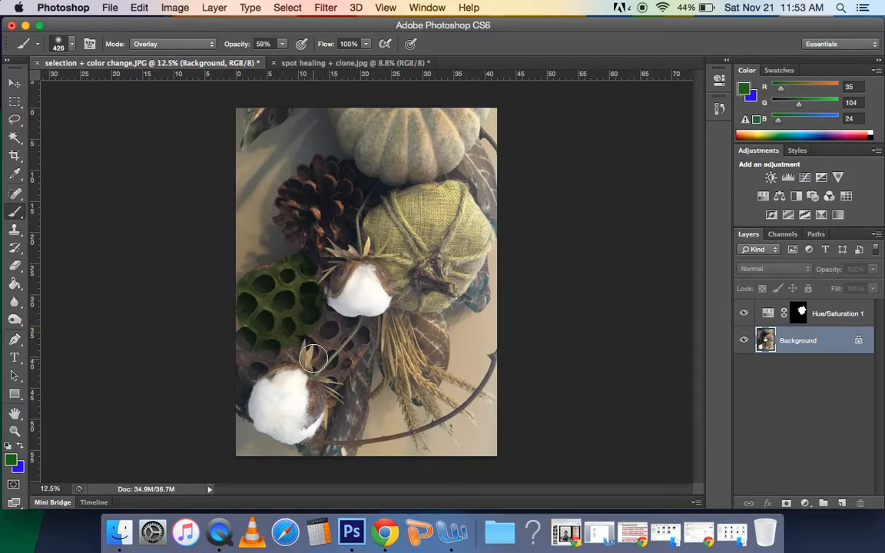
{"action": "mouse_move", "coordinate": [325, 332]}
{"action": "left_mouse_down"}
{"action": "mouse_move", "coordinate": [307, 309]}
{"action": "mouse_move", "coordinate": [356, 330]}
{"action": "mouse_move", "coordinate": [308, 341]}
{"action": "mouse_move", "coordinate": [349, 355]}
{"action": "mouse_move", "coordinate": [304, 348]}
{"action": "mouse_move", "coordinate": [359, 362]}
{"action": "mouse_move", "coordinate": [271, 348]}
{"action": "mouse_move", "coordinate": [228, 384]}
{"action": "mouse_move", "coordinate": [259, 371]}
{"action": "mouse_move", "coordinate": [245, 311]}
{"action": "mouse_move", "coordinate": [251, 330]}
{"action": "mouse_move", "coordinate": [236, 385]}
{"action": "mouse_move", "coordinate": [249, 399]}
{"action": "mouse_move", "coordinate": [291, 381]}
{"action": "mouse_move", "coordinate": [247, 382]}
{"action": "mouse_move", "coordinate": [330, 353]}
{"action": "mouse_move", "coordinate": [322, 370]}
{"action": "mouse_move", "coordinate": [344, 329]}
{"action": "mouse_move", "coordinate": [318, 310]}
{"action": "mouse_move", "coordinate": [377, 319]}
{"action": "mouse_move", "coordinate": [353, 336]}
{"action": "mouse_move", "coordinate": [339, 391]}
{"action": "mouse_move", "coordinate": [317, 399]}
{"action": "mouse_move", "coordinate": [321, 383]}
{"action": "mouse_move", "coordinate": [287, 346]}
{"action": "mouse_move", "coordinate": [328, 346]}
{"action": "left_mouse_up"}
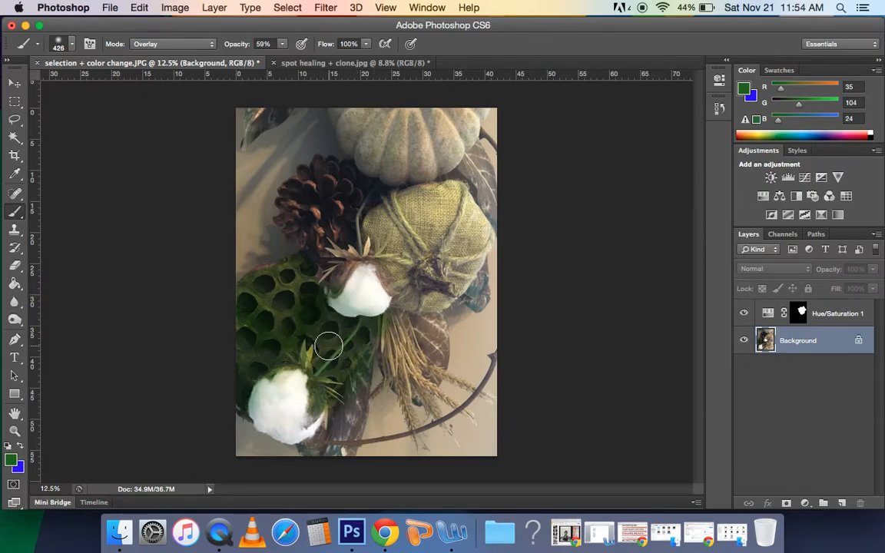